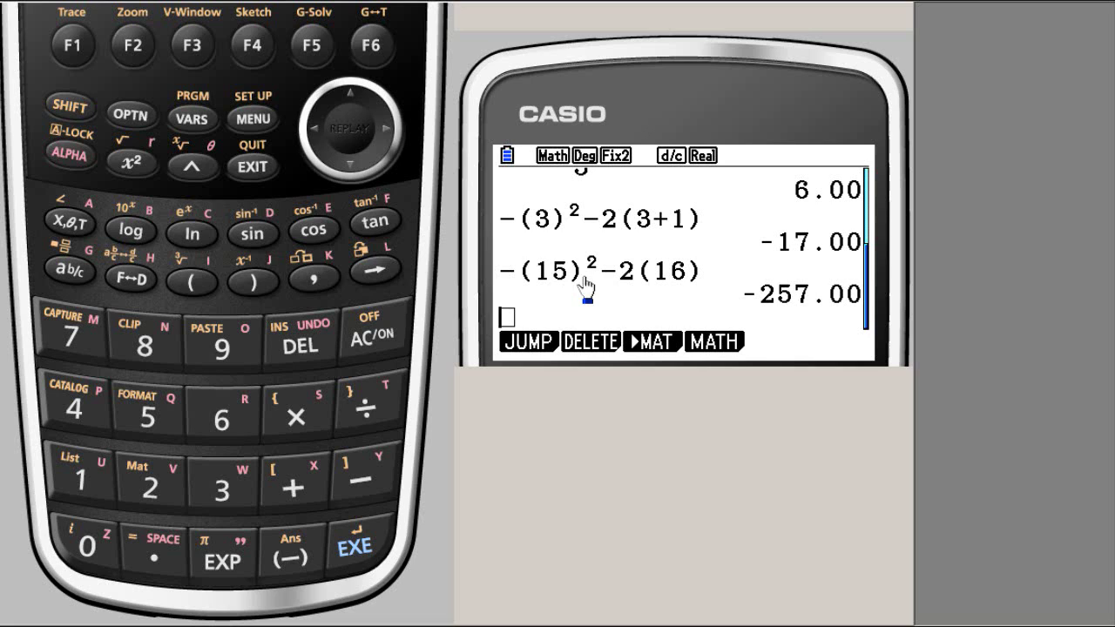
# Leave the Run-Matrix history (−17.00, −257.00) and return to the Main Menu
pyautogui.click(252, 175)
pyautogui.click(253, 122)
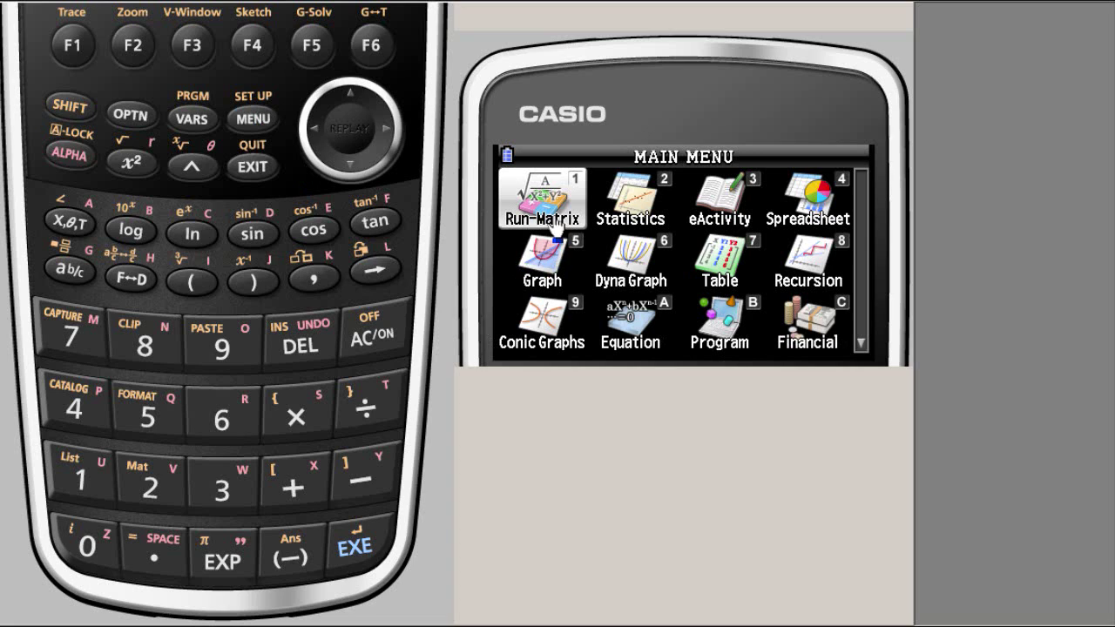
# In Run-Matrix, enter the first term 4(−2)³
pyautogui.click(359, 551)
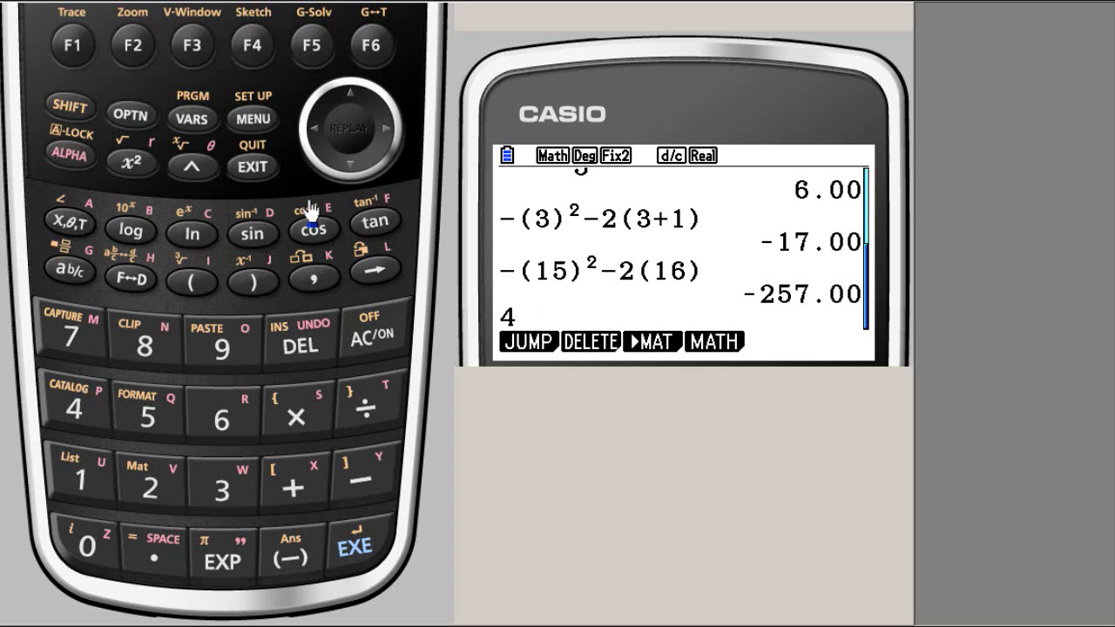
pyautogui.click(193, 292)
pyautogui.click(364, 484)
pyautogui.click(155, 486)
pyautogui.click(197, 170)
pyautogui.click(216, 510)
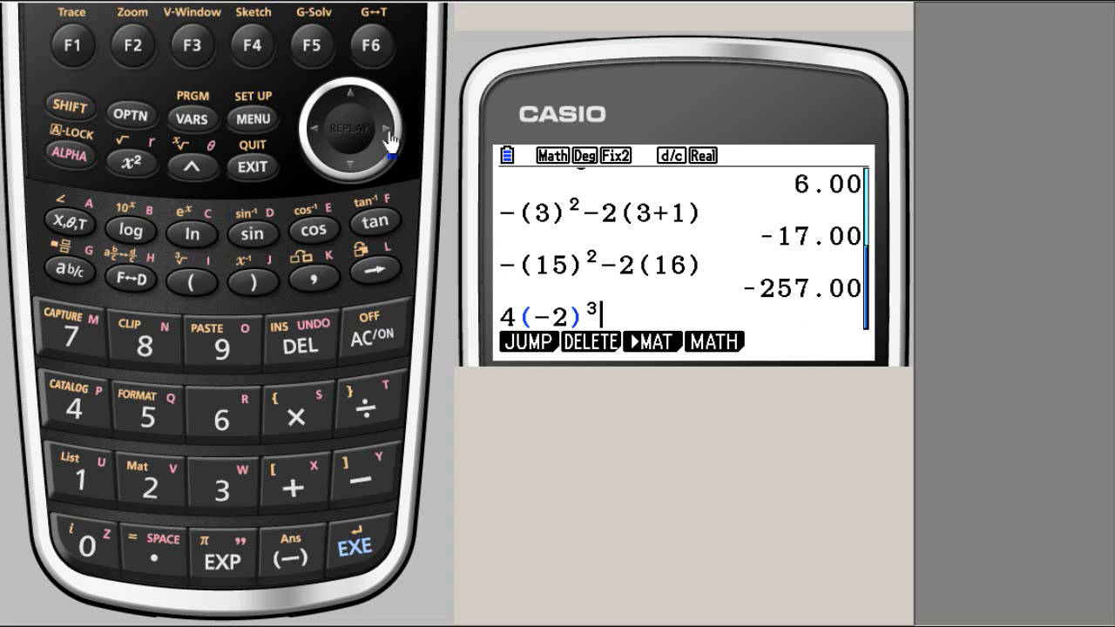
# Append −2(−2)²+1 and evaluate the expression to get −39.00
pyautogui.click(357, 481)
pyautogui.click(357, 481)
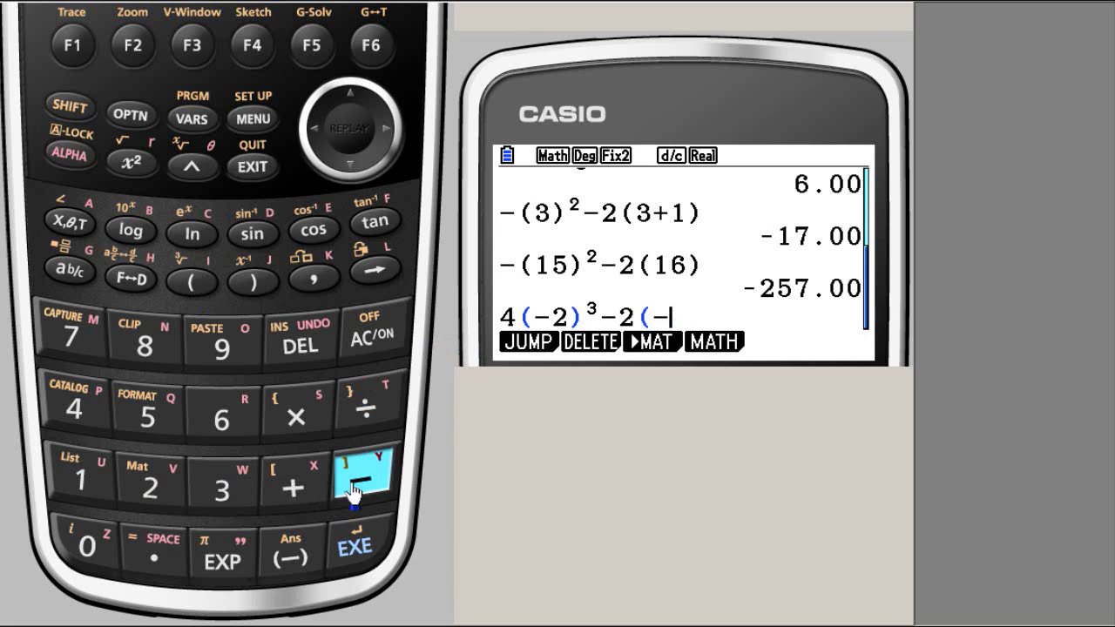
pyautogui.click(165, 493)
pyautogui.click(250, 281)
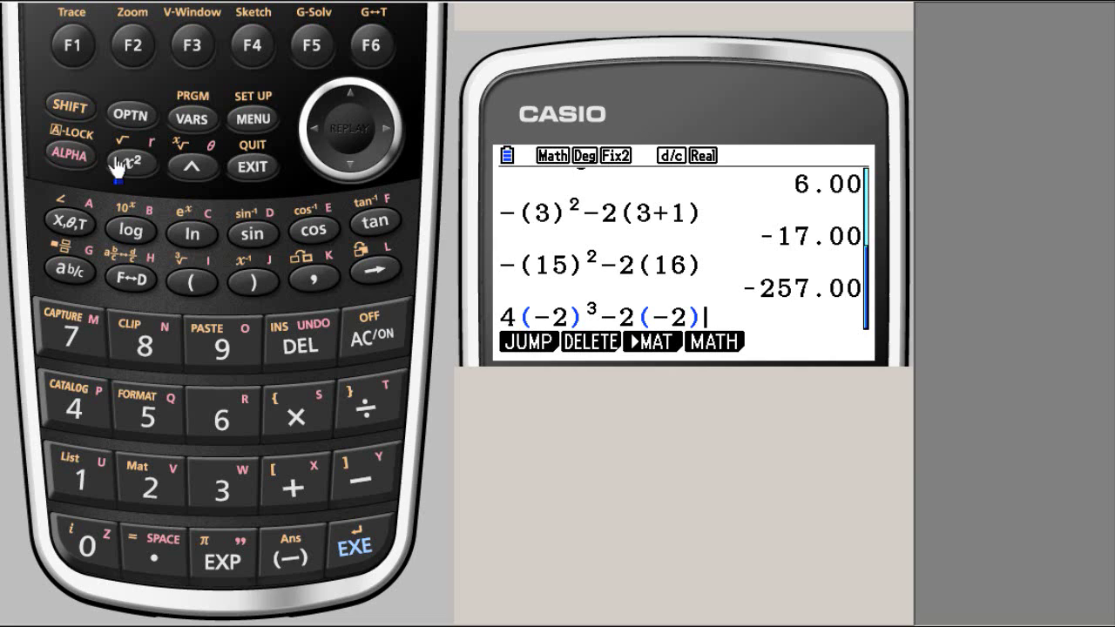
pyautogui.click(129, 167)
pyautogui.click(309, 492)
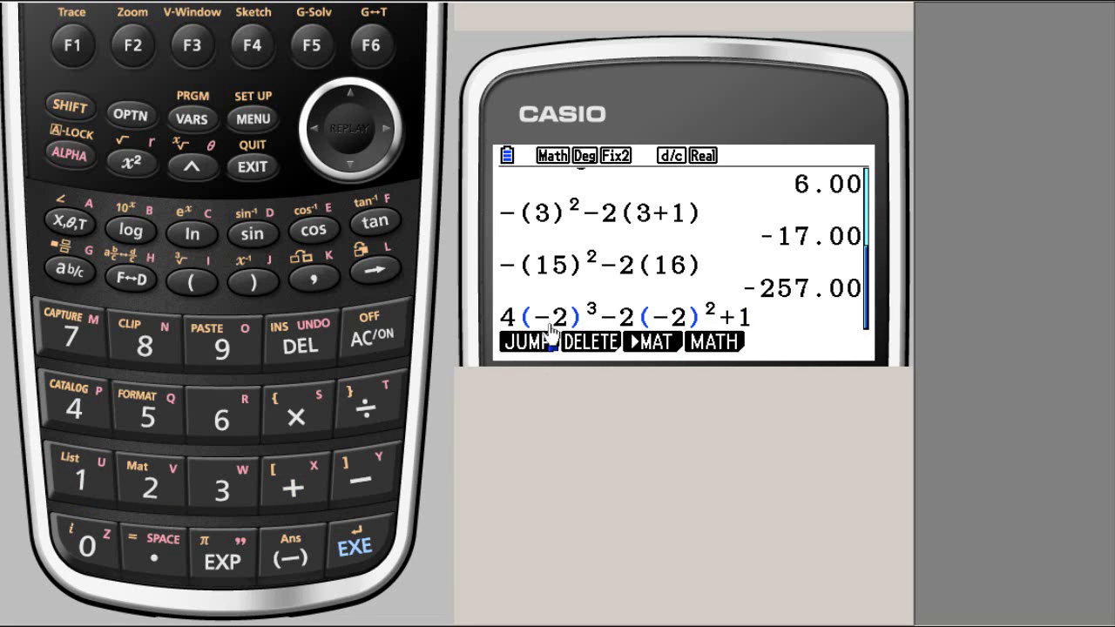
pyautogui.click(357, 548)
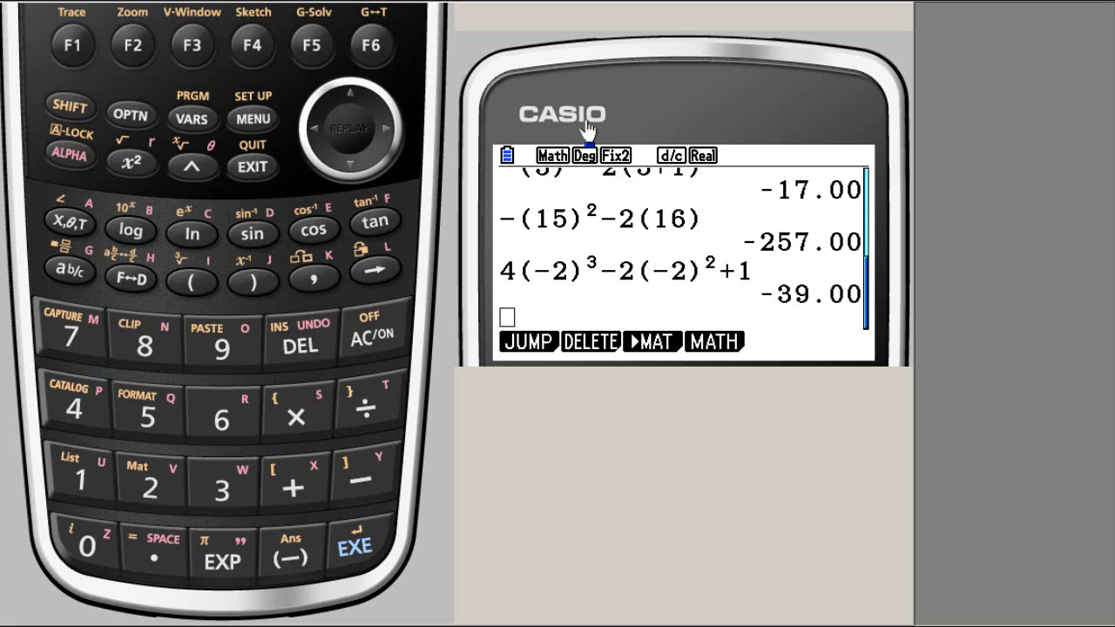
# Leave Run-Matrix and open the Graph app's function list from the Main Menu
pyautogui.click(259, 171)
pyautogui.click(251, 124)
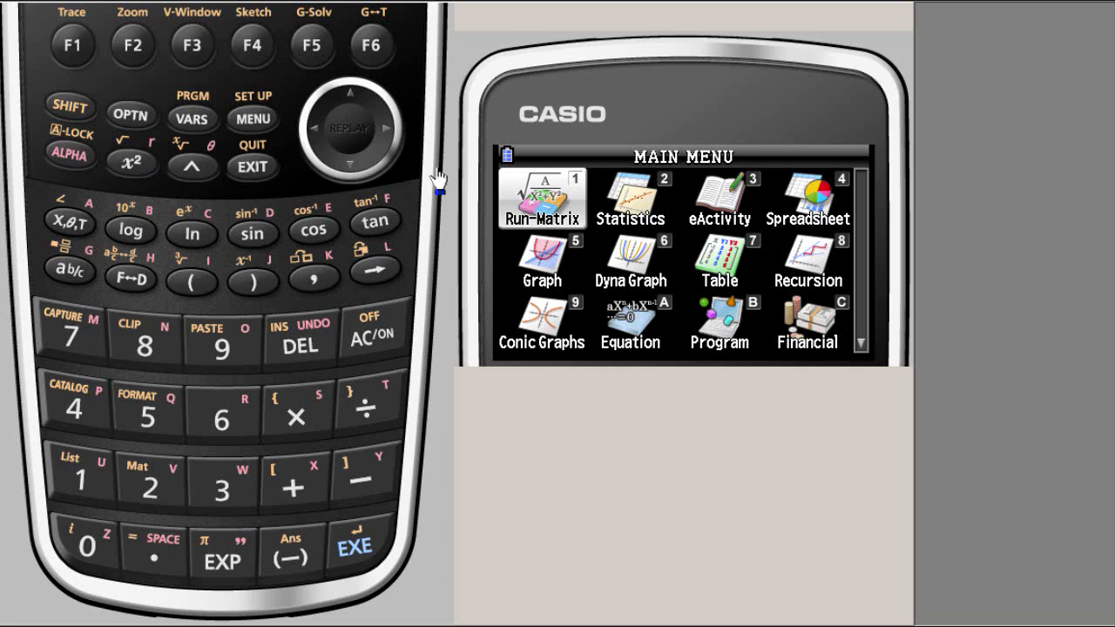
pyautogui.click(350, 165)
pyautogui.click(352, 551)
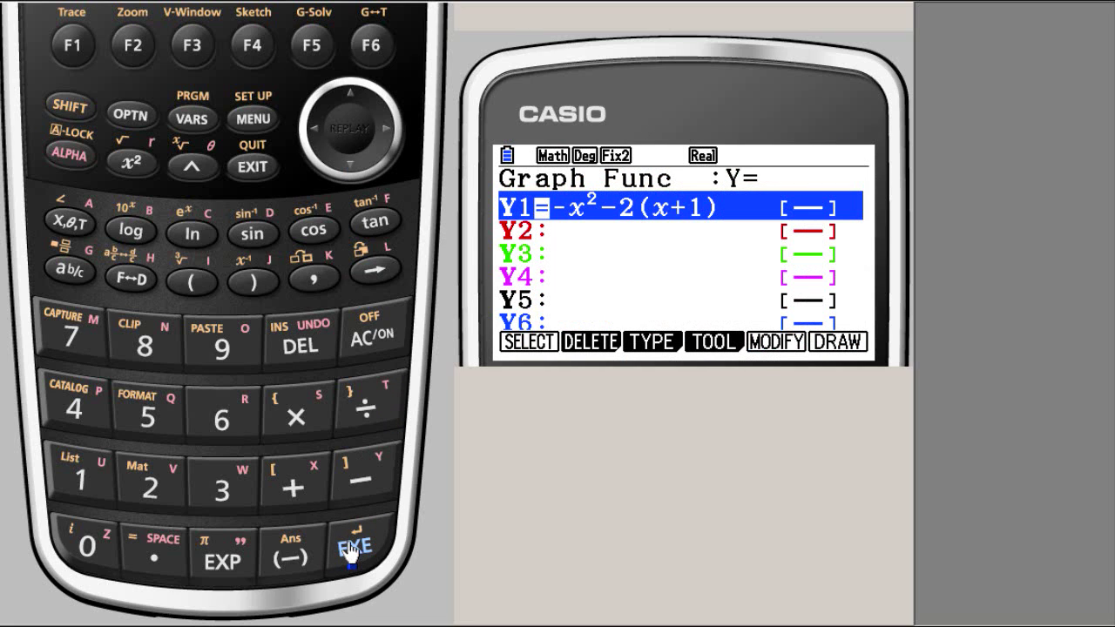
# Delete the old Y1 formula −x²−2(x+1), confirming with Yes
pyautogui.click(350, 165)
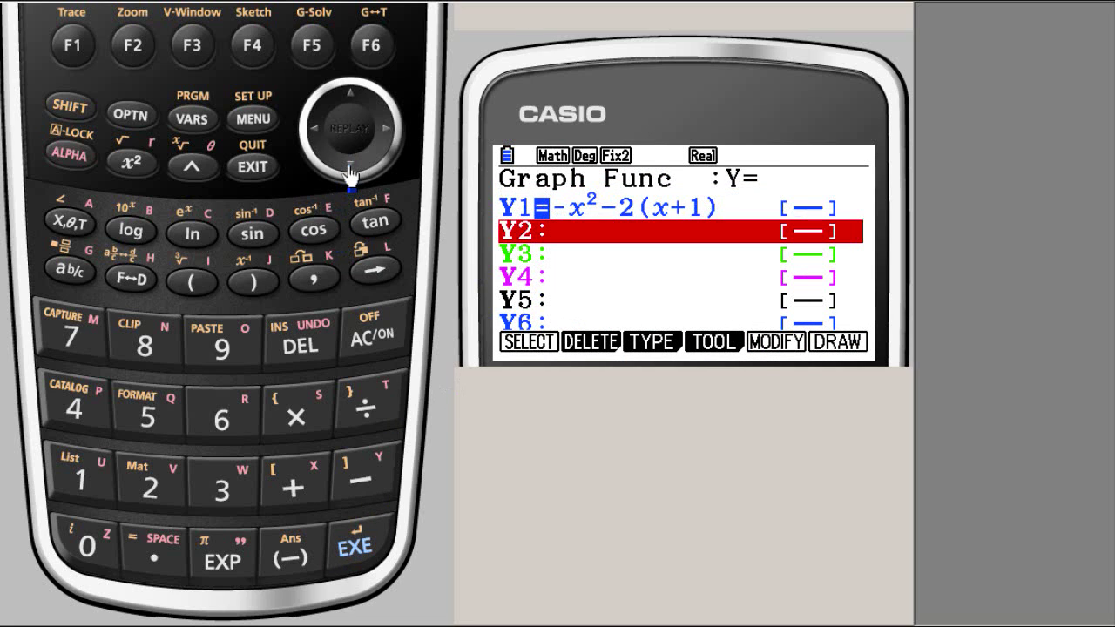
pyautogui.click(351, 94)
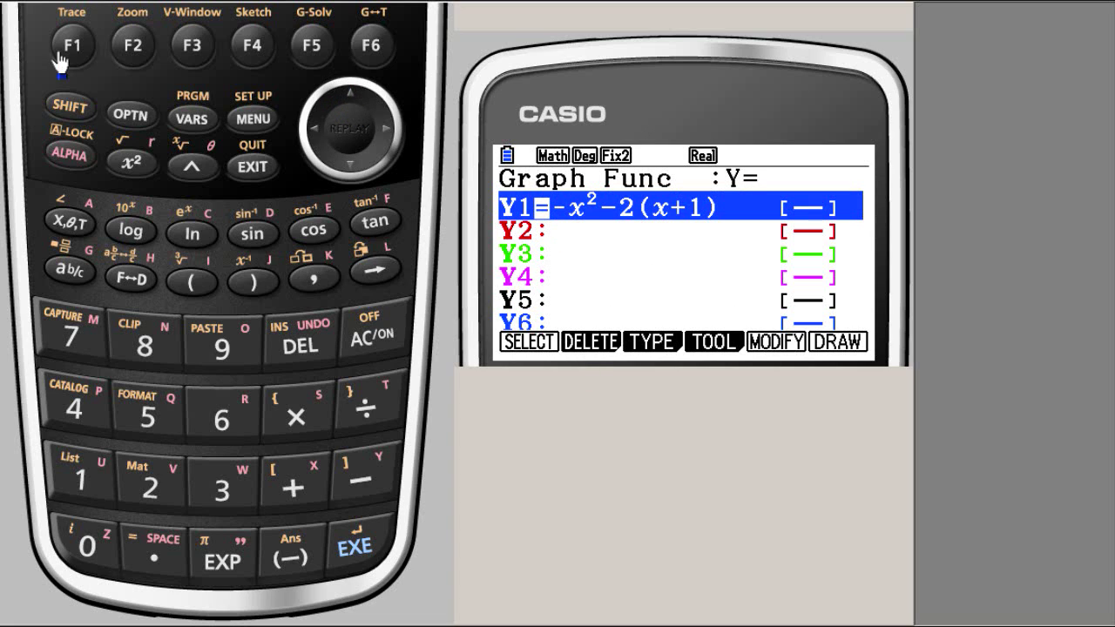
pyautogui.click(131, 48)
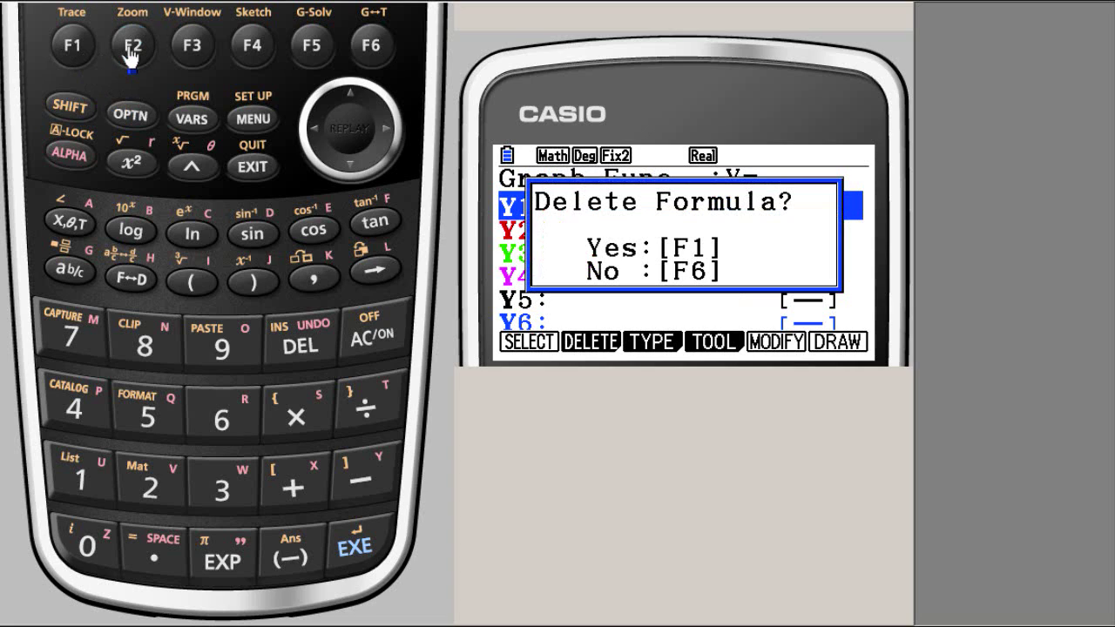
pyautogui.click(73, 45)
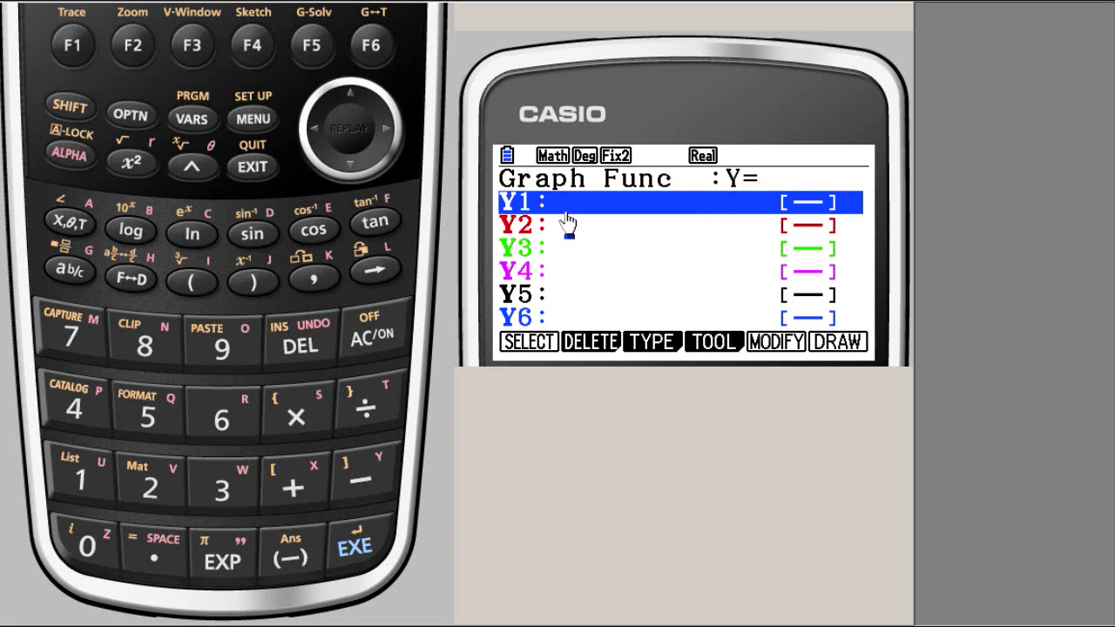
# Enter Y1 = 4x³−2x²+1, store it, and draw its cubic graph
pyautogui.click(96, 433)
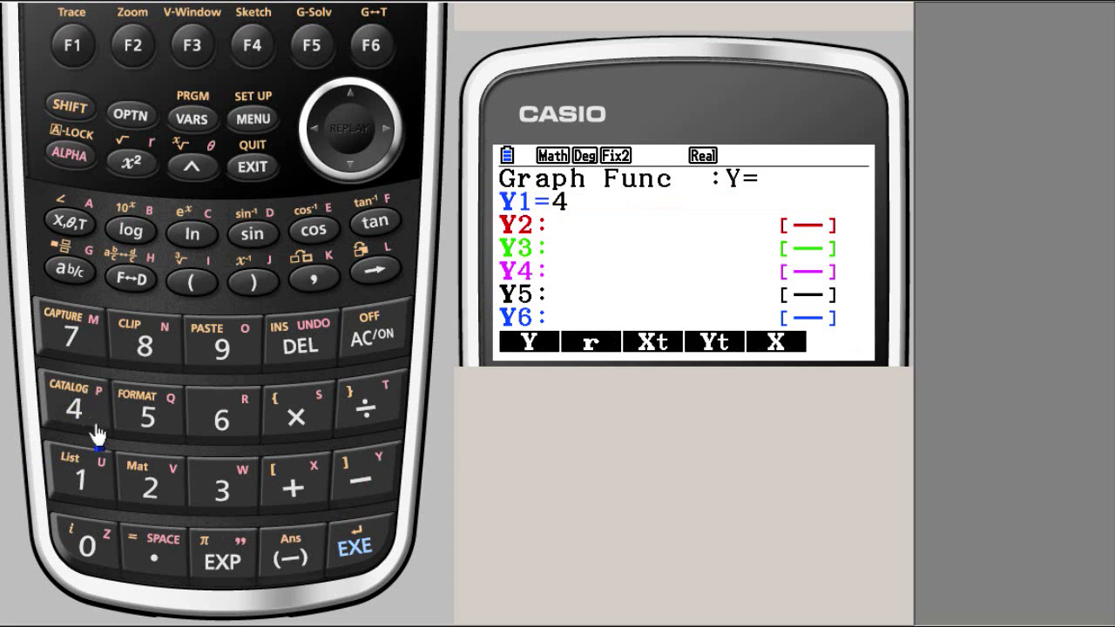
pyautogui.click(61, 225)
pyautogui.click(192, 167)
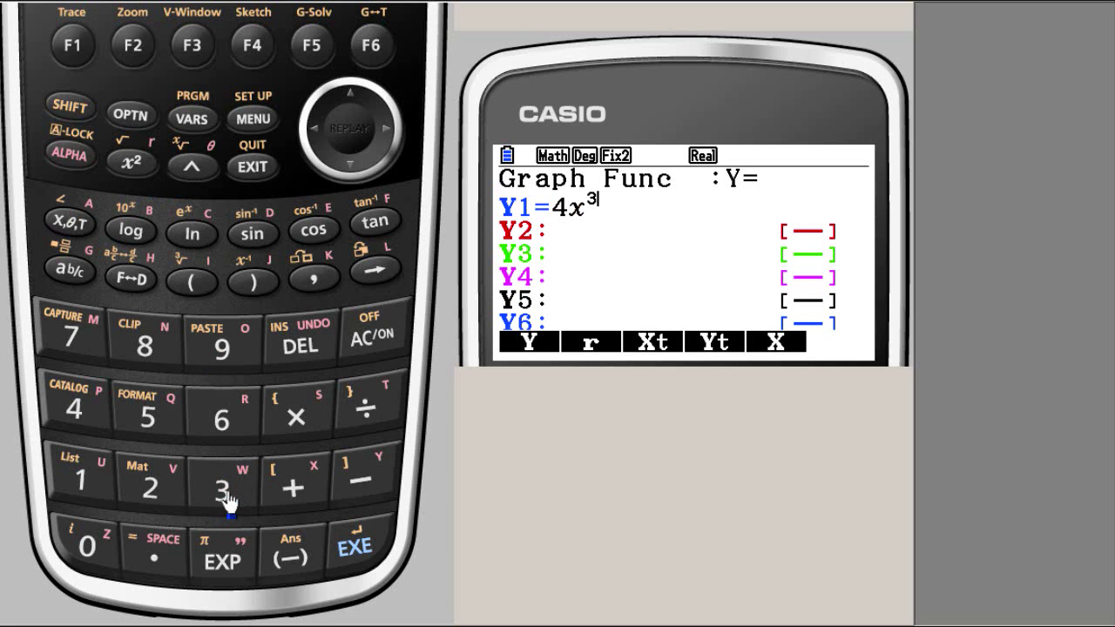
pyautogui.click(389, 139)
pyautogui.click(364, 493)
pyautogui.click(152, 492)
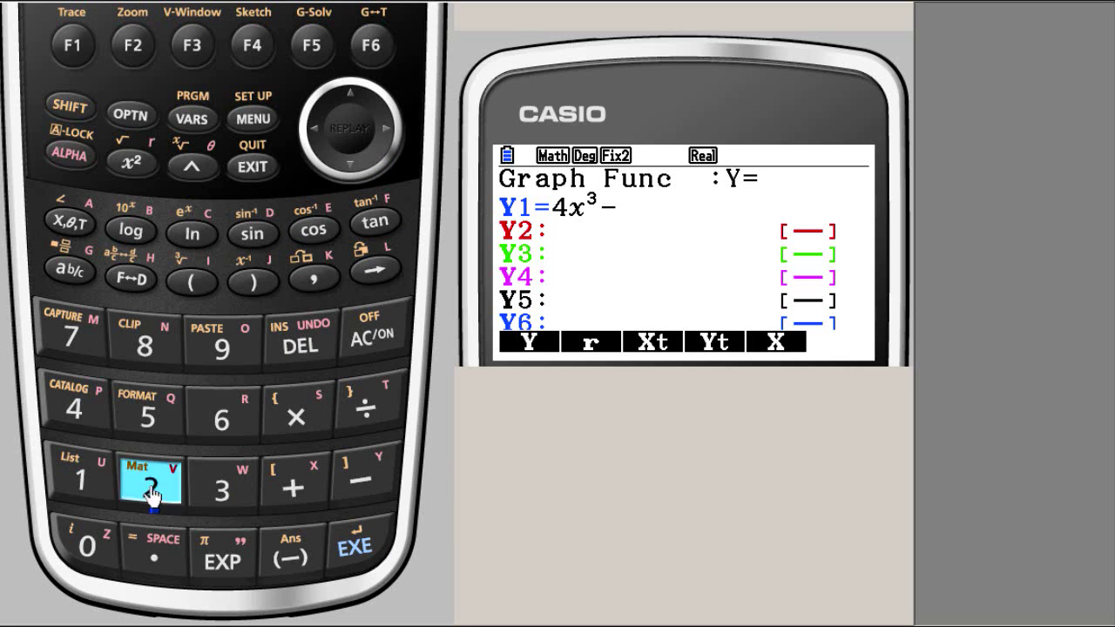
pyautogui.click(70, 222)
pyautogui.click(129, 166)
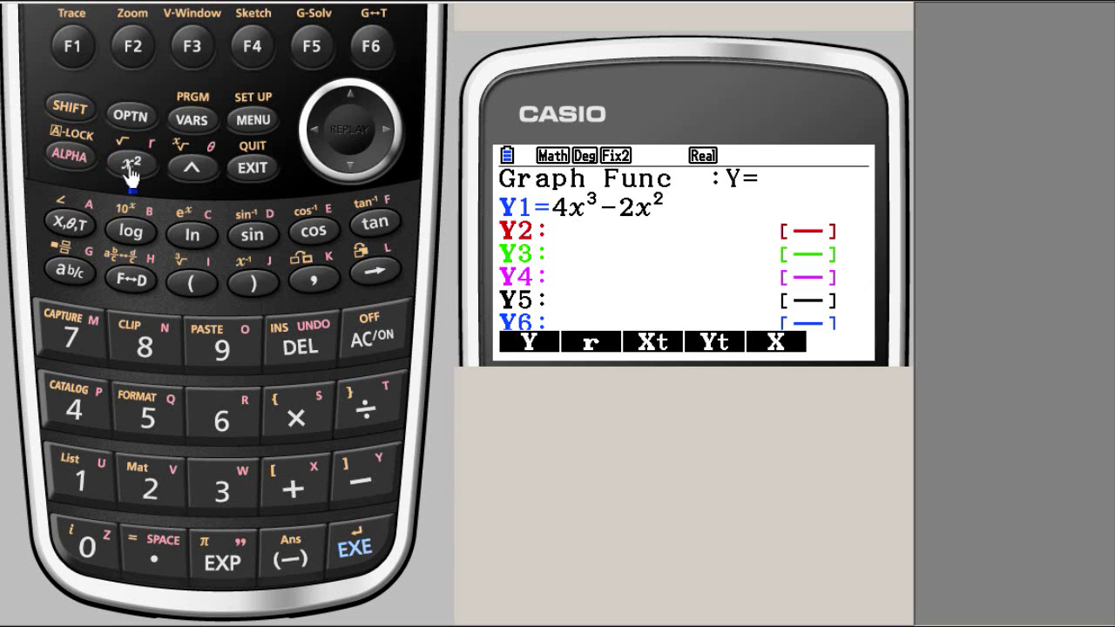
pyautogui.click(293, 488)
pyautogui.click(357, 550)
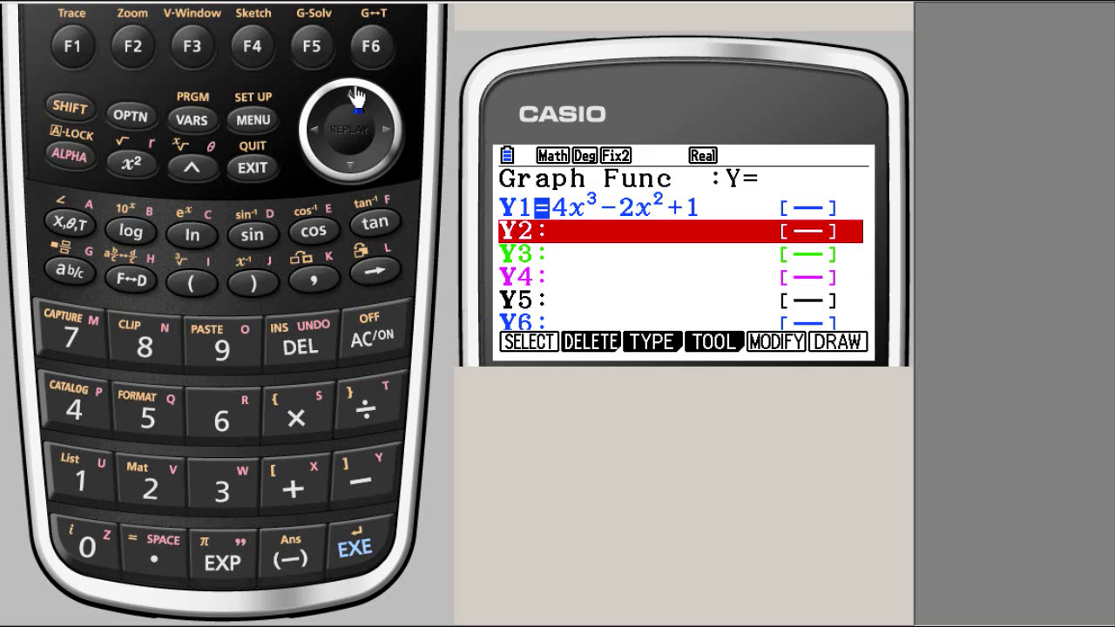
pyautogui.click(371, 50)
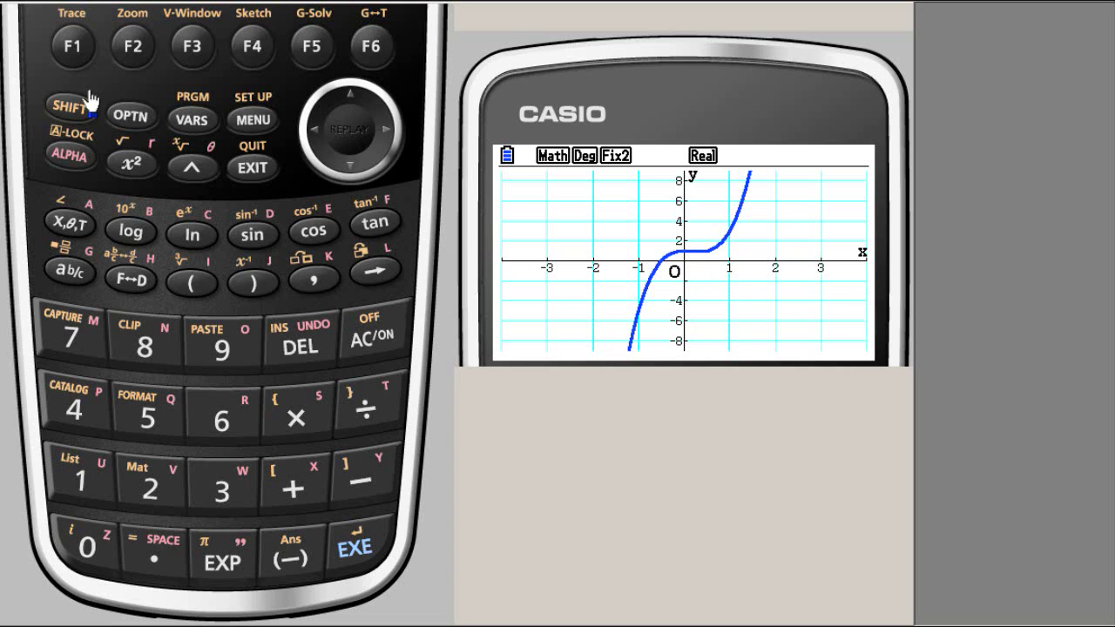
# Trace Y1 at x = −2 to read Y = −39, then exit to the function list
pyautogui.click(69, 52)
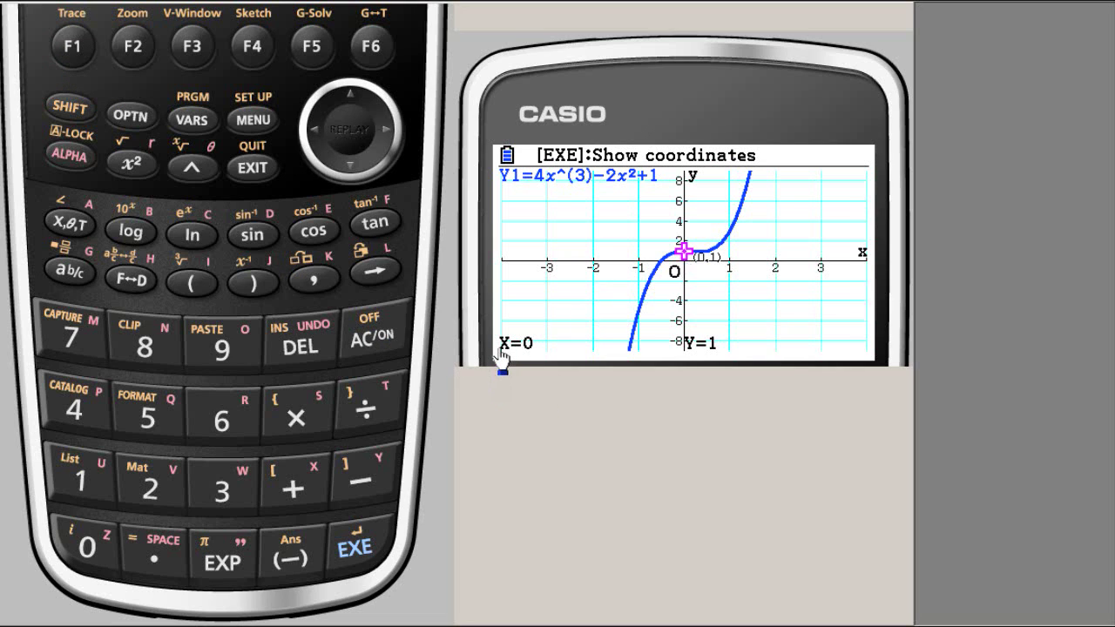
pyautogui.click(72, 228)
pyautogui.click(362, 480)
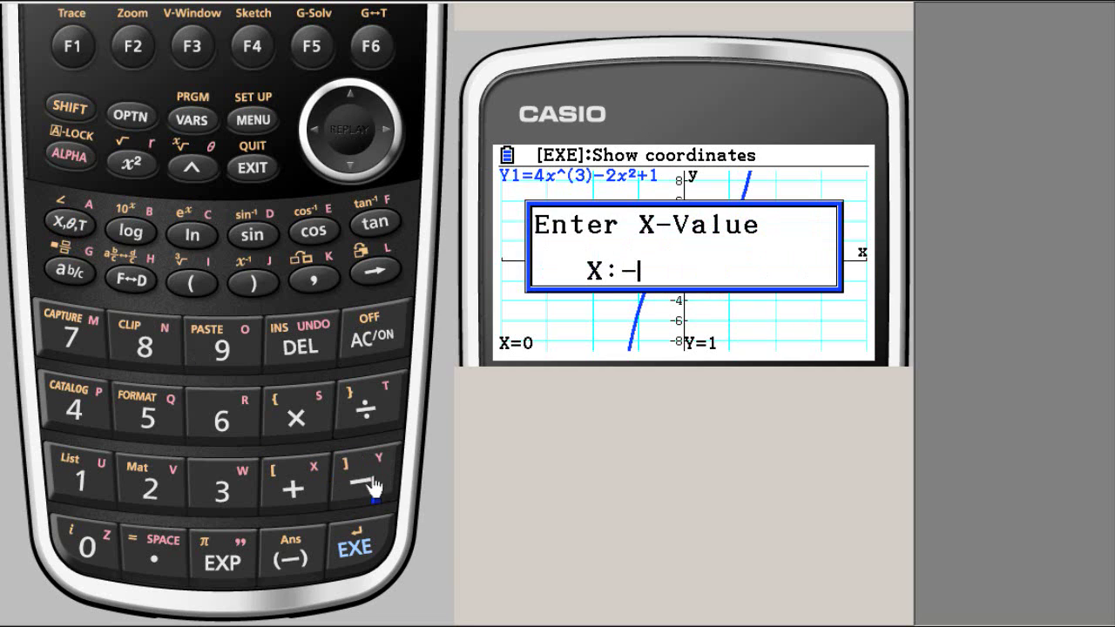
pyautogui.click(356, 550)
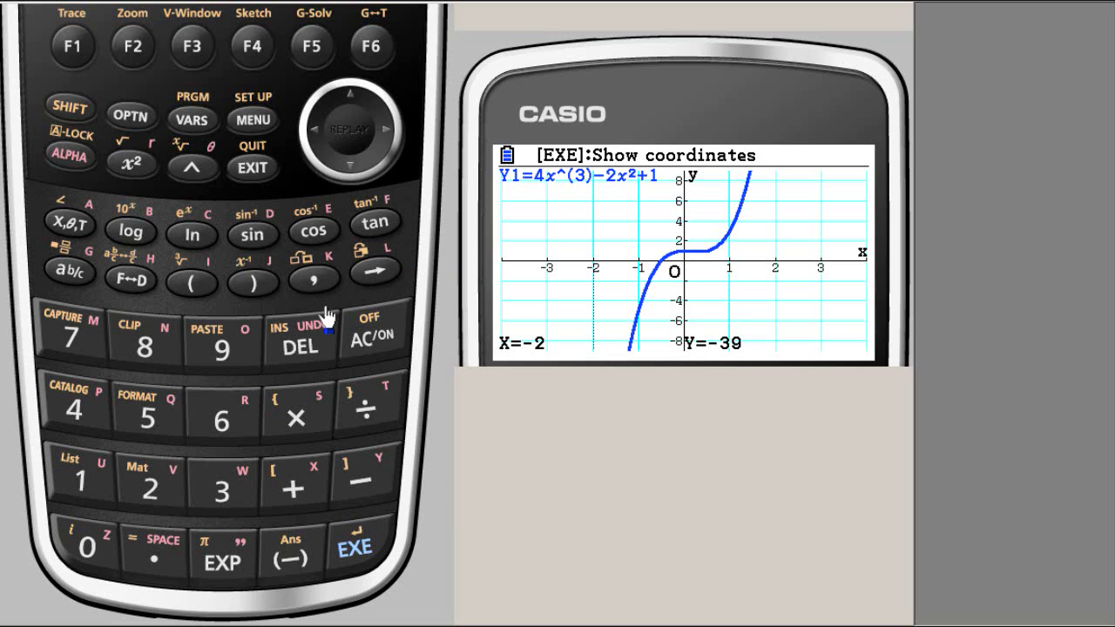
pyautogui.click(249, 175)
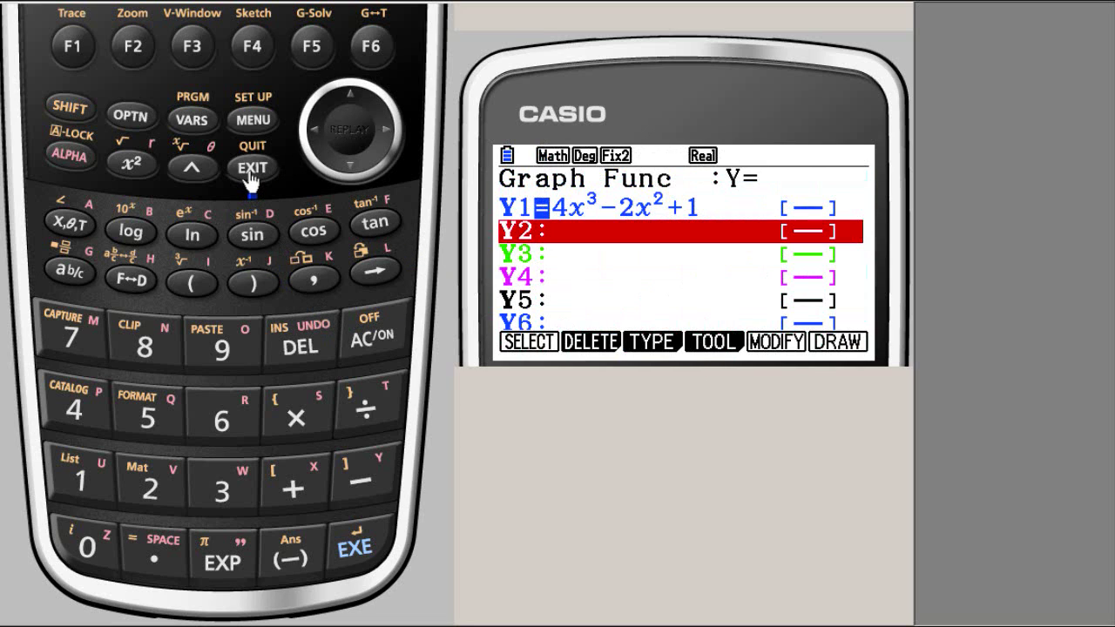
# Open the Table app and generate the table of values for Y1
pyautogui.click(250, 122)
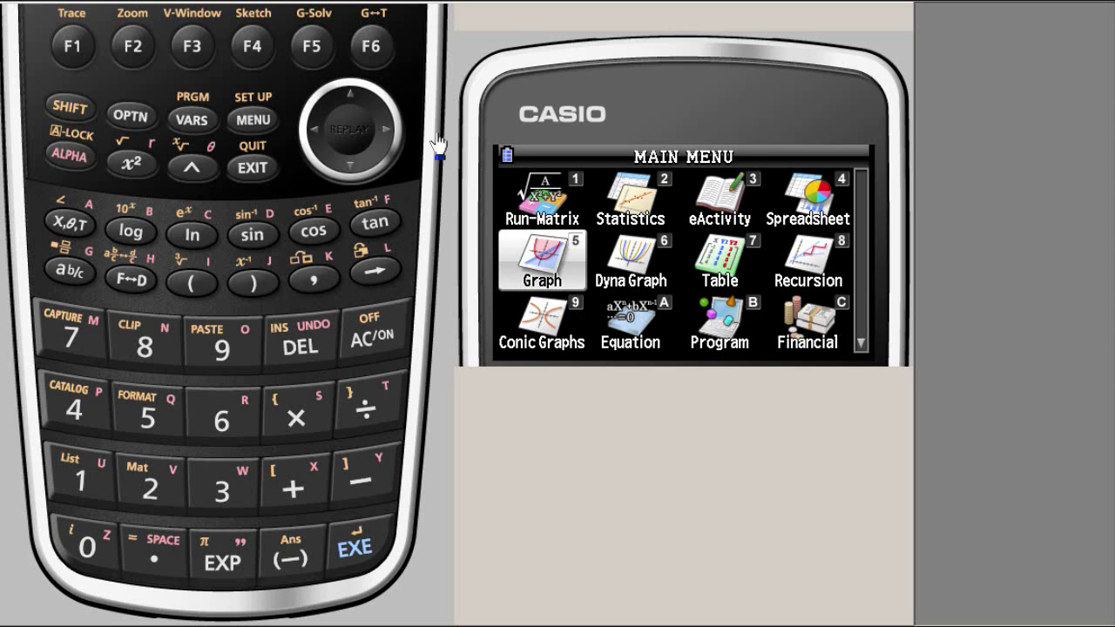
pyautogui.click(387, 131)
pyautogui.click(386, 130)
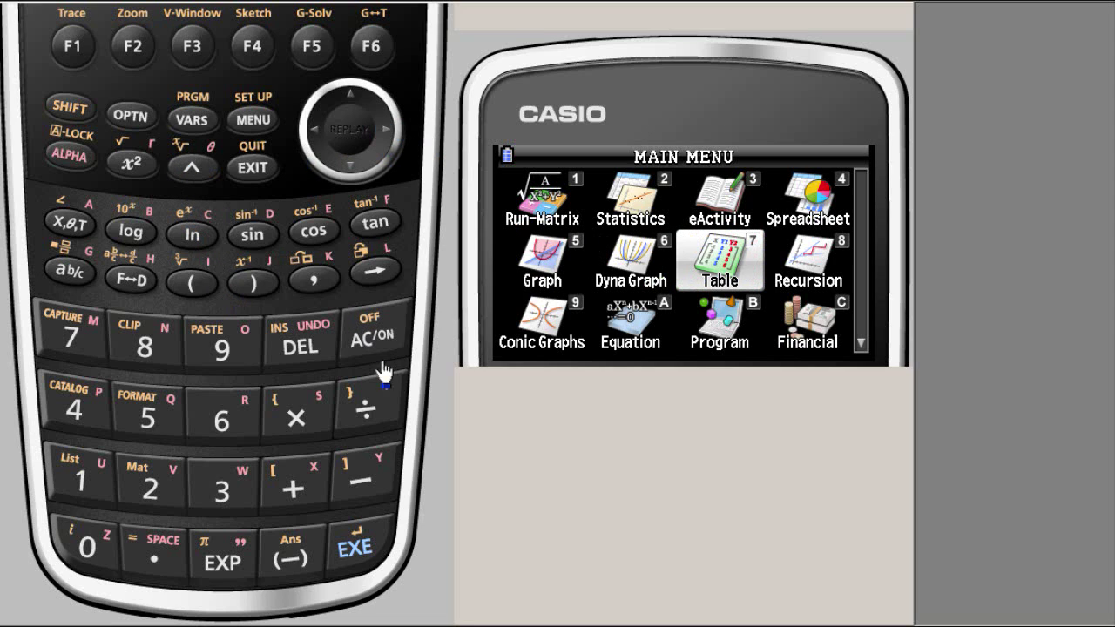
pyautogui.click(354, 550)
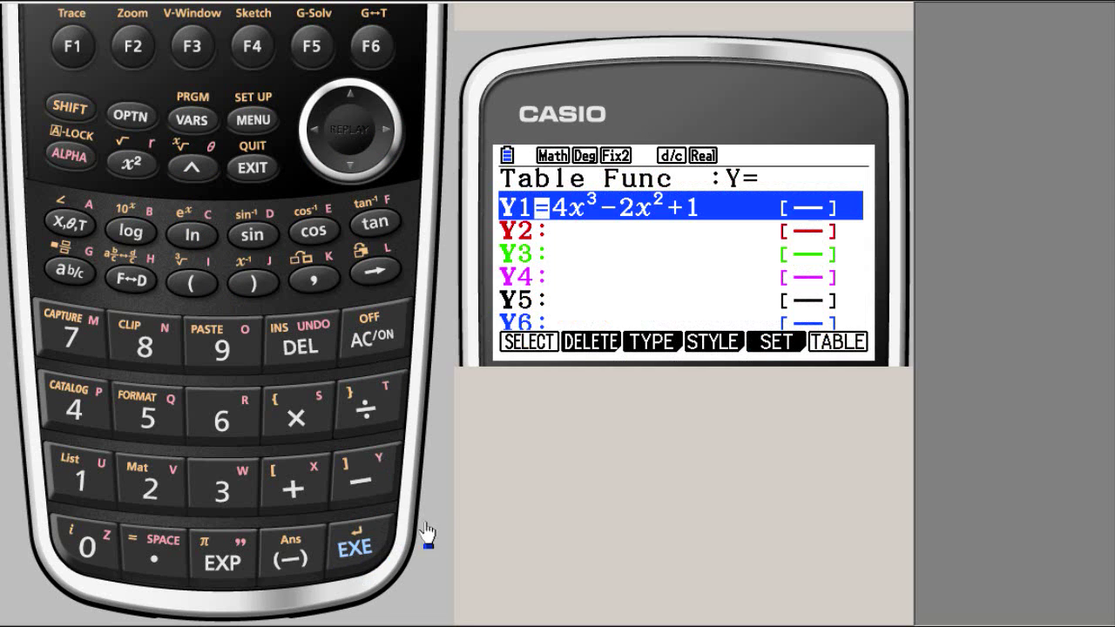
pyautogui.click(368, 49)
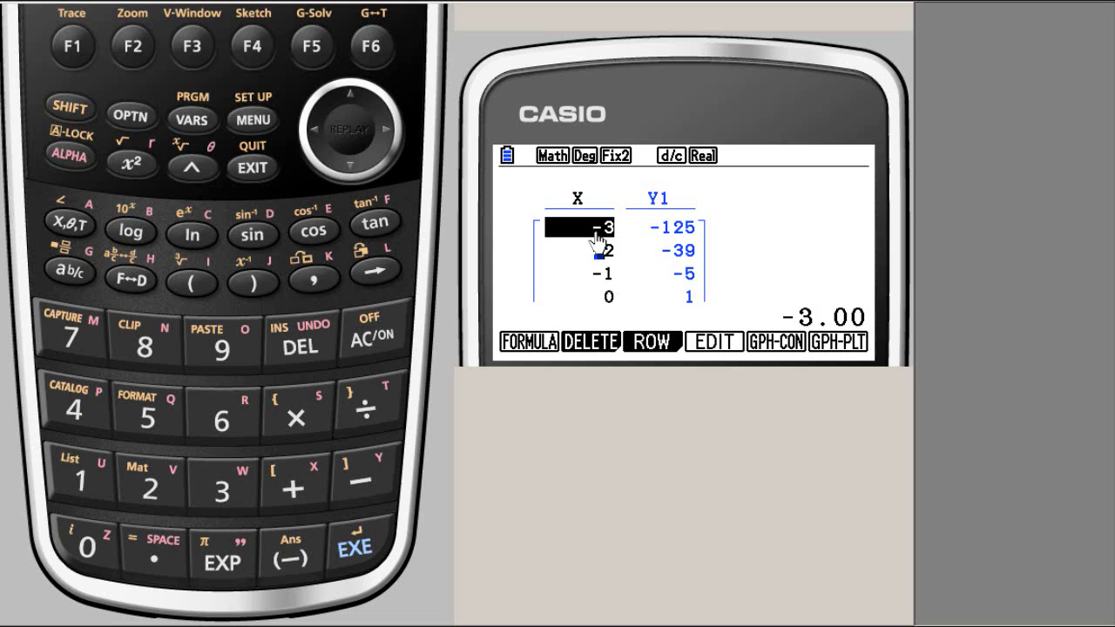
# Scroll the table down to X = 3, then back up to X = −2 showing −39
pyautogui.click(349, 167)
pyautogui.click(349, 167)
pyautogui.click(350, 167)
pyautogui.click(350, 167)
pyautogui.click(351, 167)
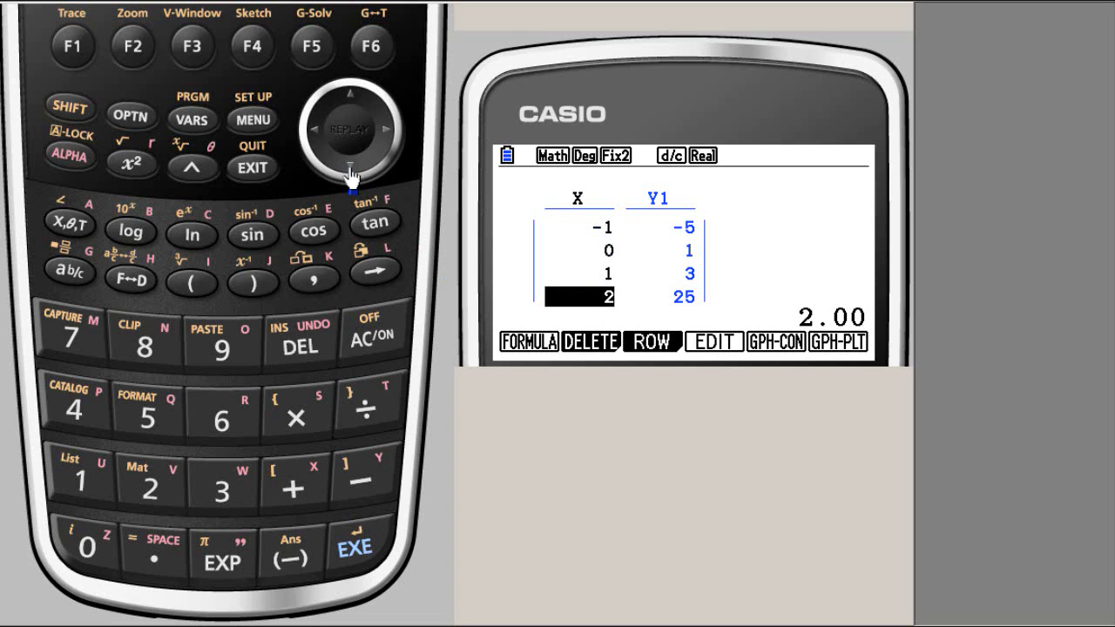
pyautogui.click(351, 169)
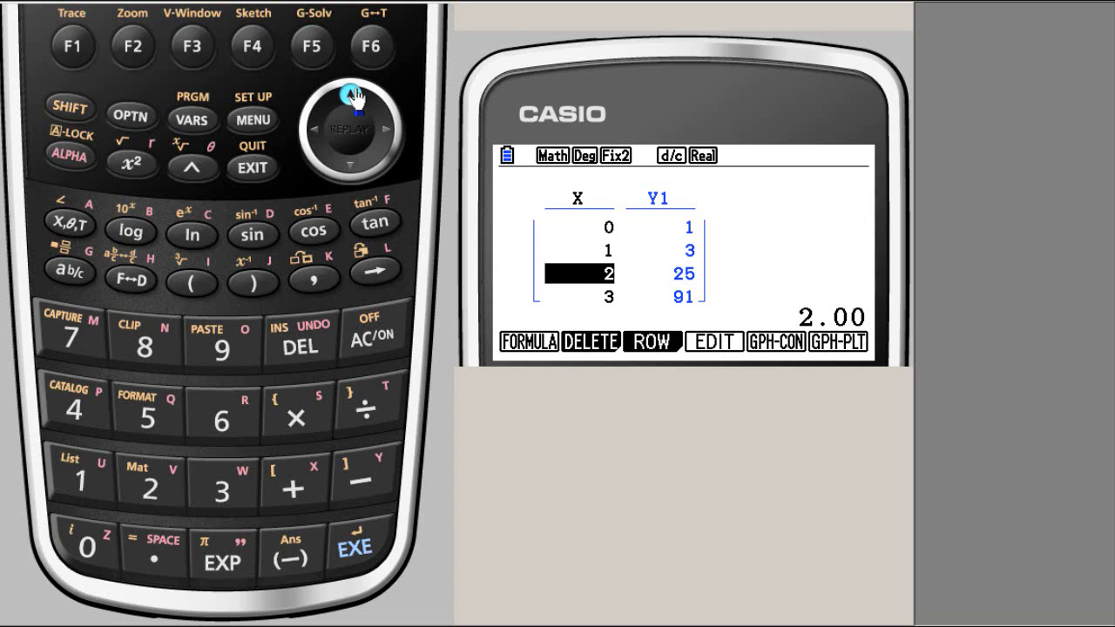
pyautogui.click(352, 94)
pyautogui.click(351, 94)
pyautogui.click(352, 94)
pyautogui.click(351, 94)
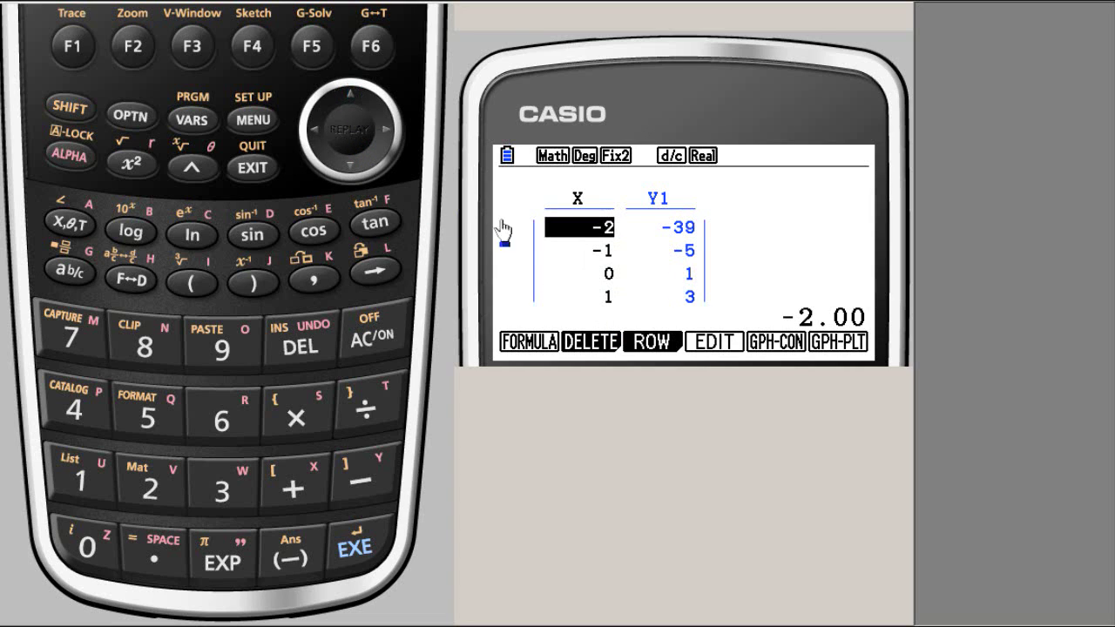